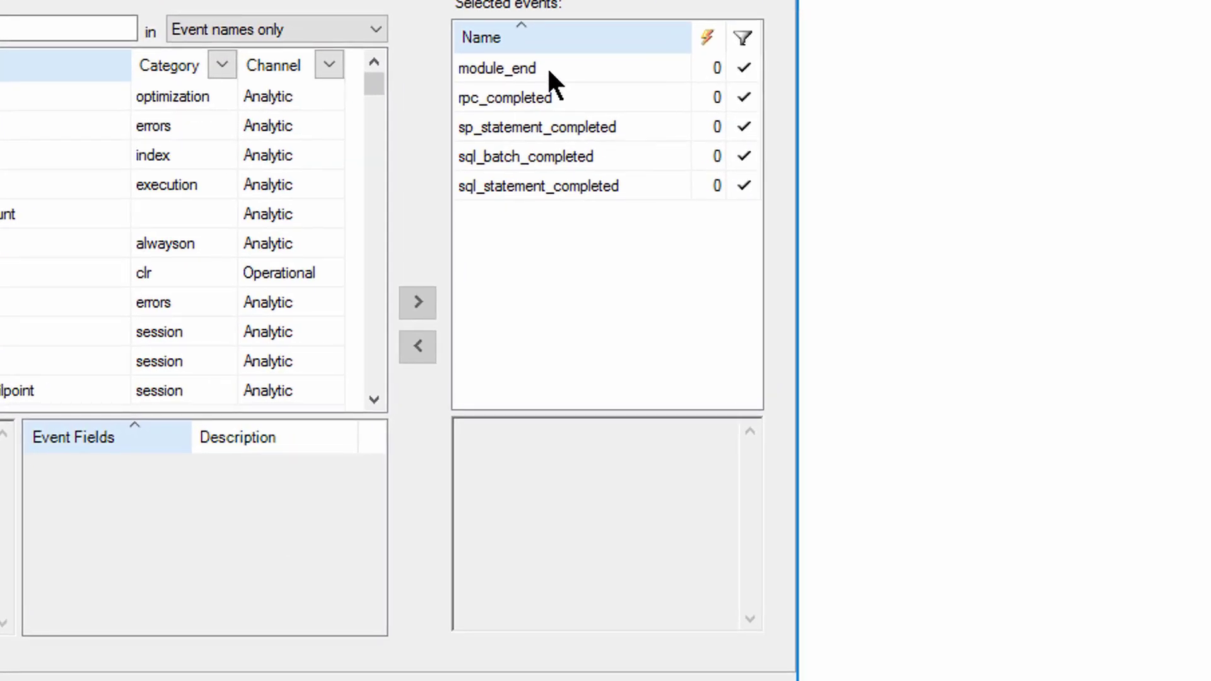
click(549, 68)
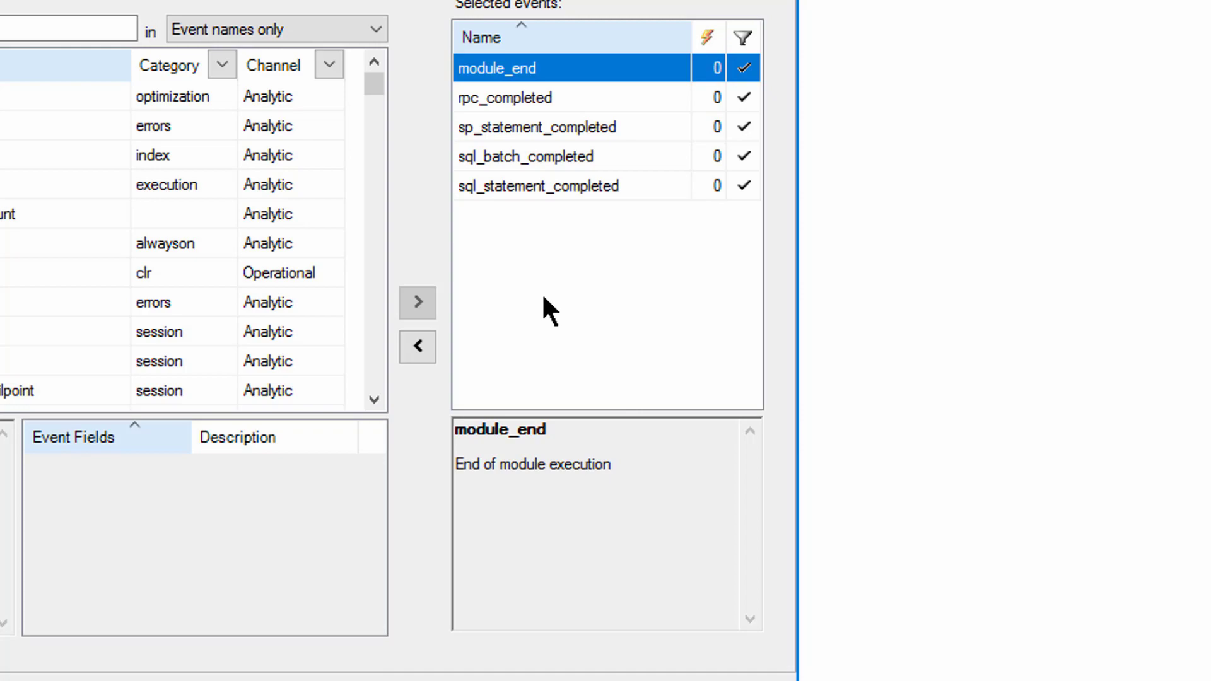
click(507, 99)
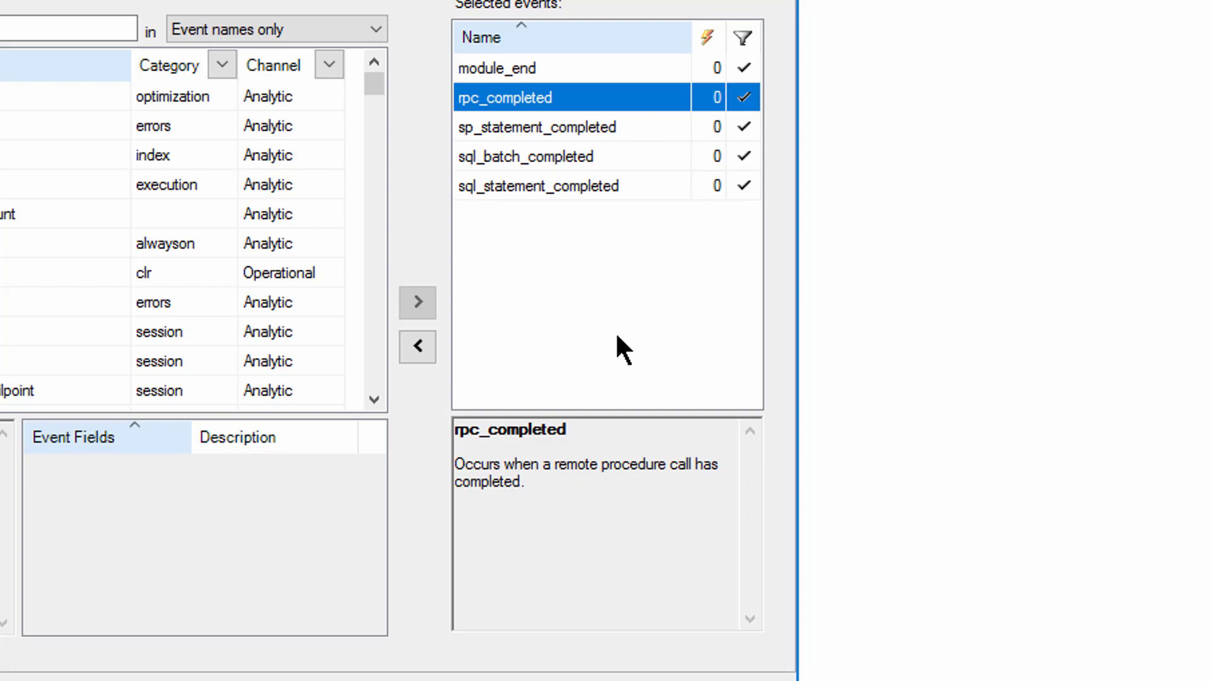
click(559, 126)
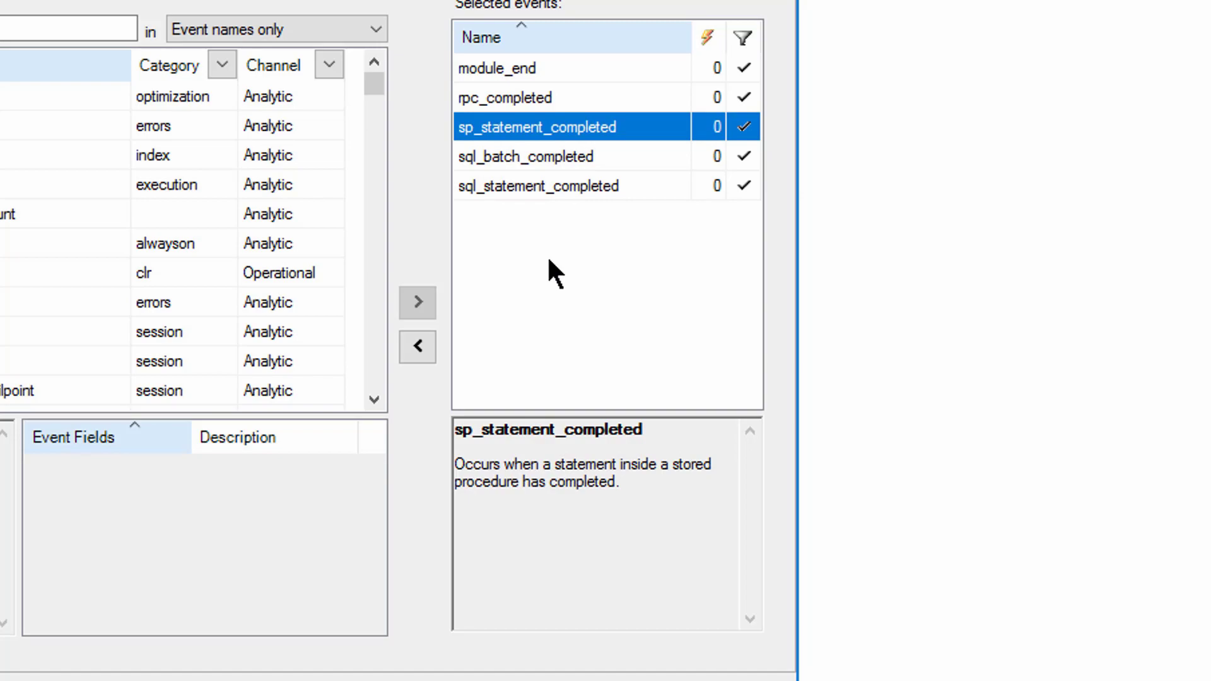
click(530, 156)
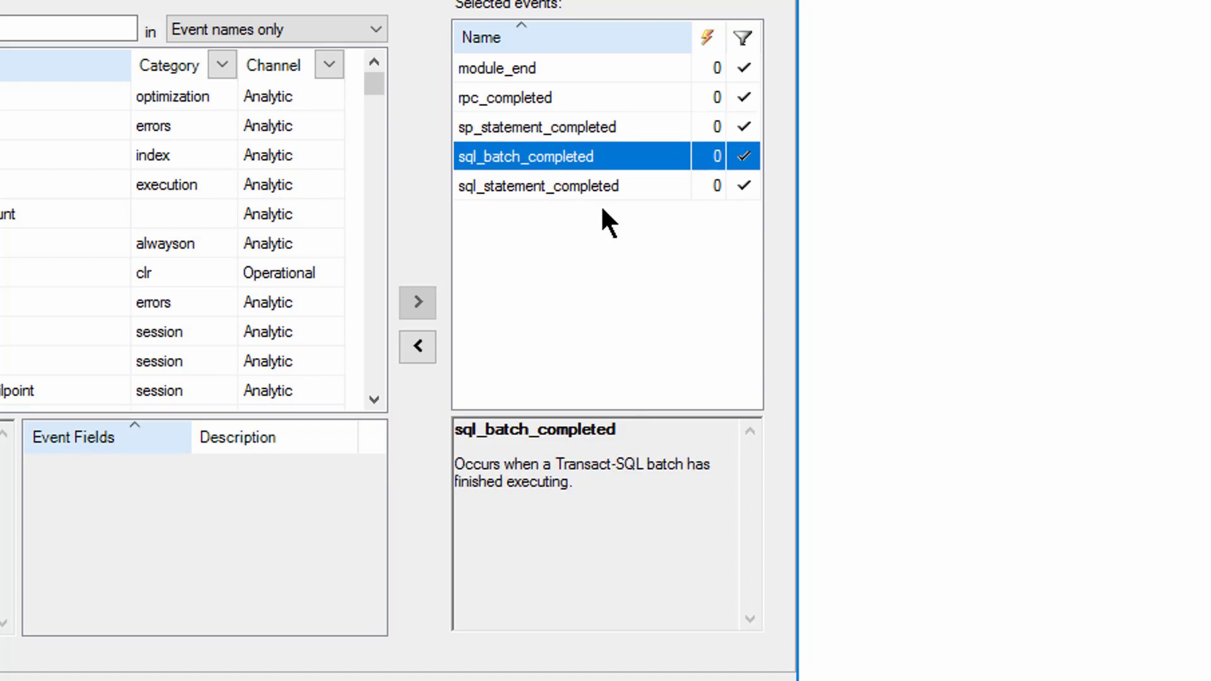
click(527, 185)
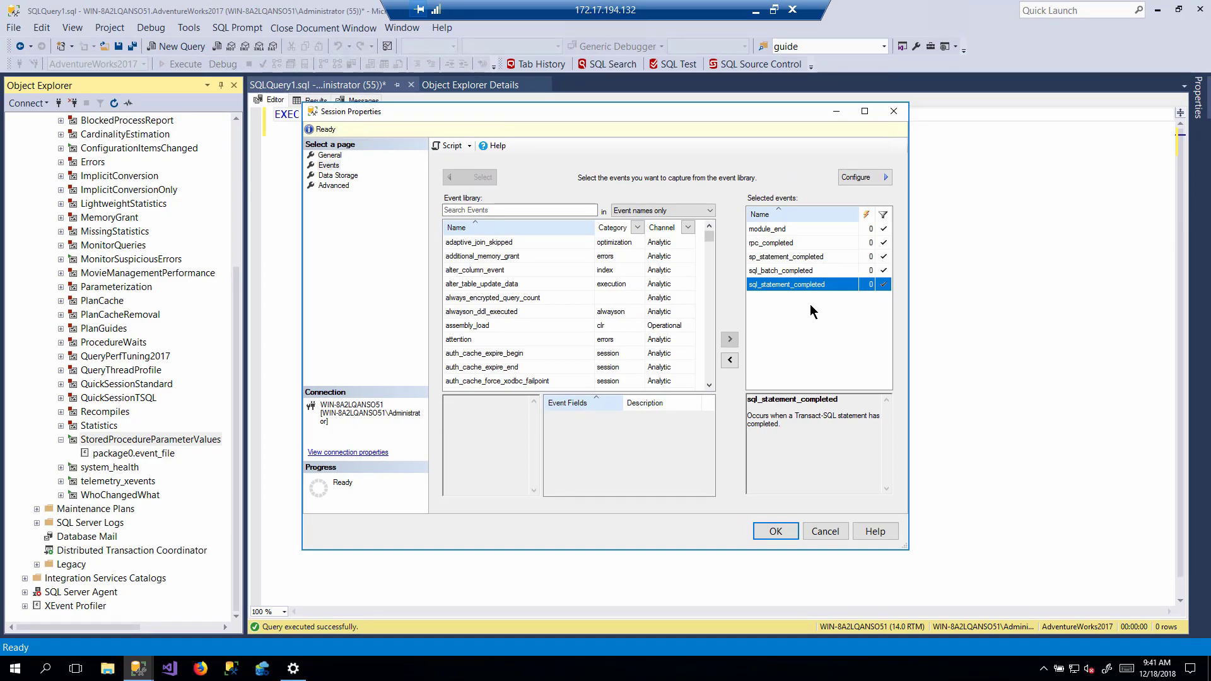
Step: Cancel the session properties and start Watch Live Data for StoredProcedureParameterValues
click(834, 534)
right_click(152, 446)
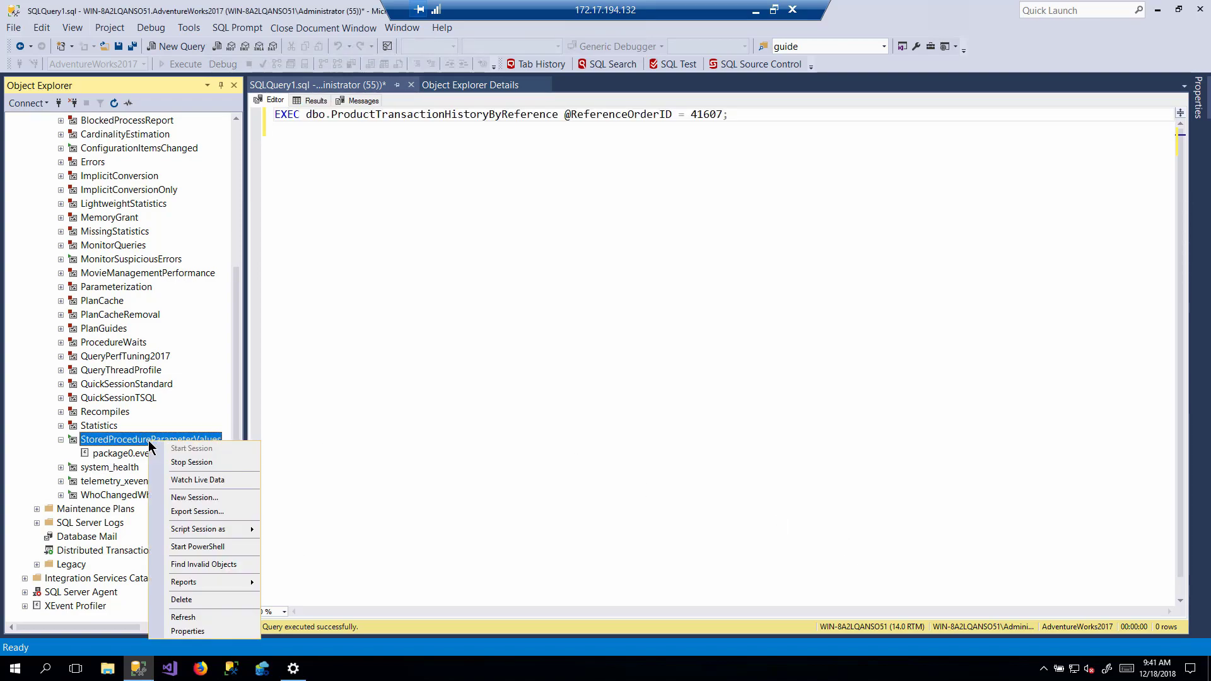
click(213, 479)
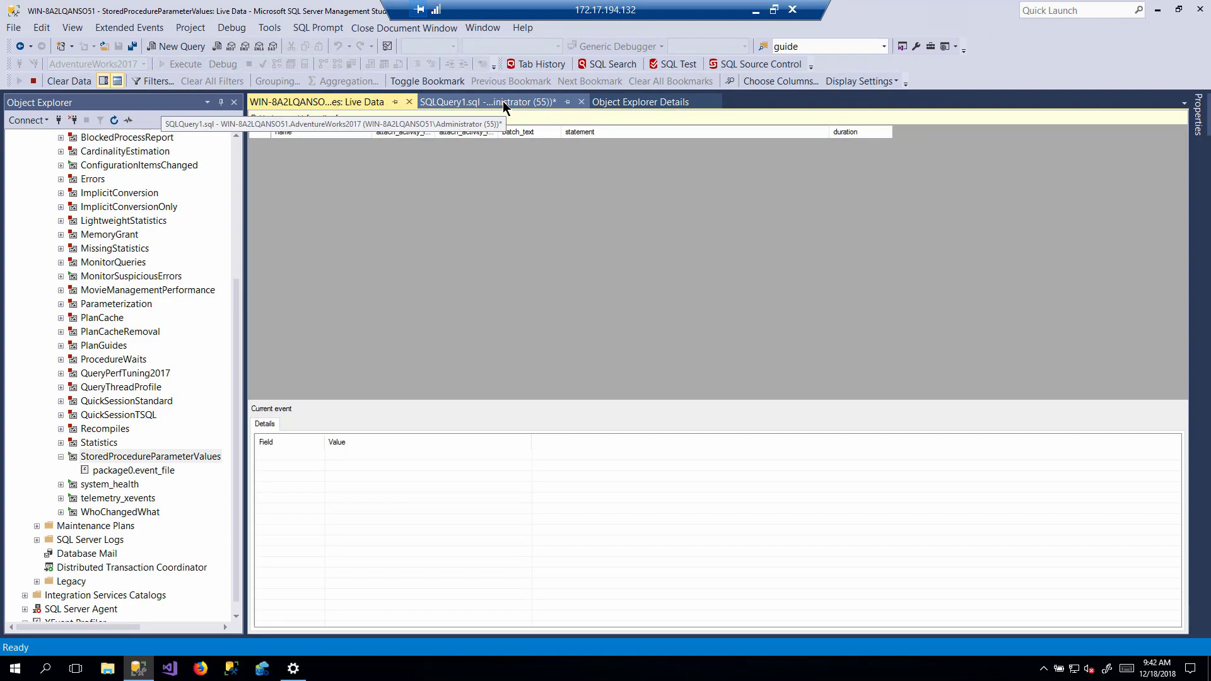
Step: Preview the procedure definition, then execute it for reference order 41607 and check the returned row
click(503, 101)
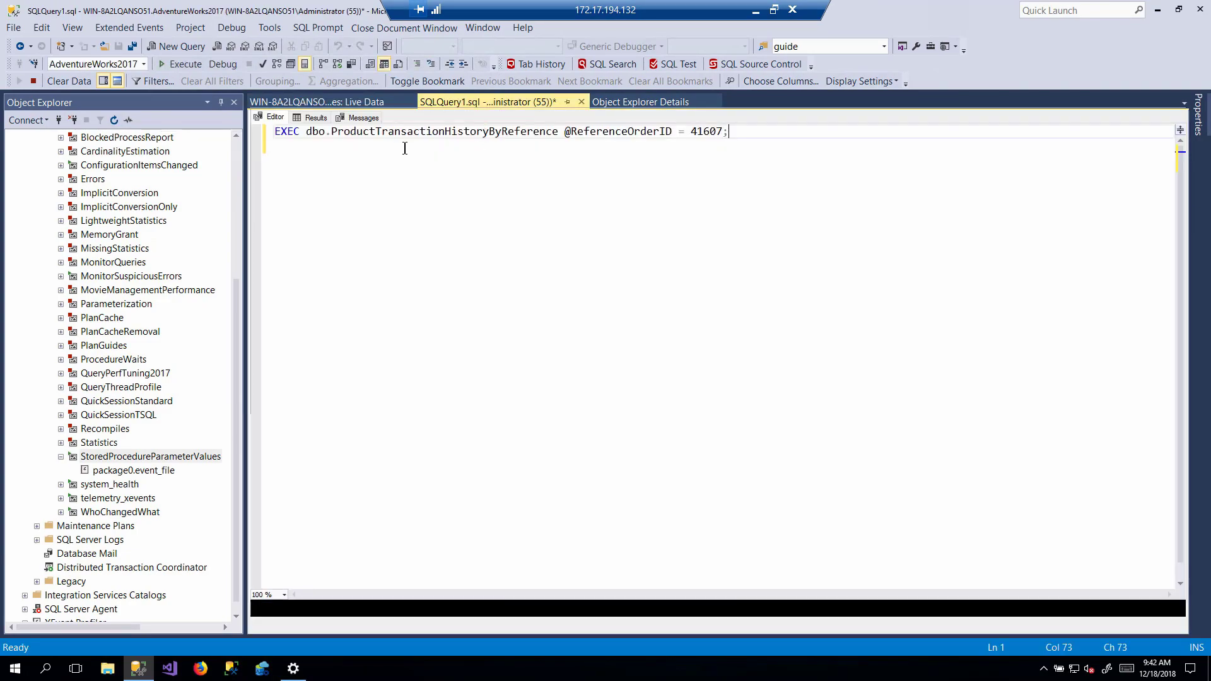
mouse_move(421, 114)
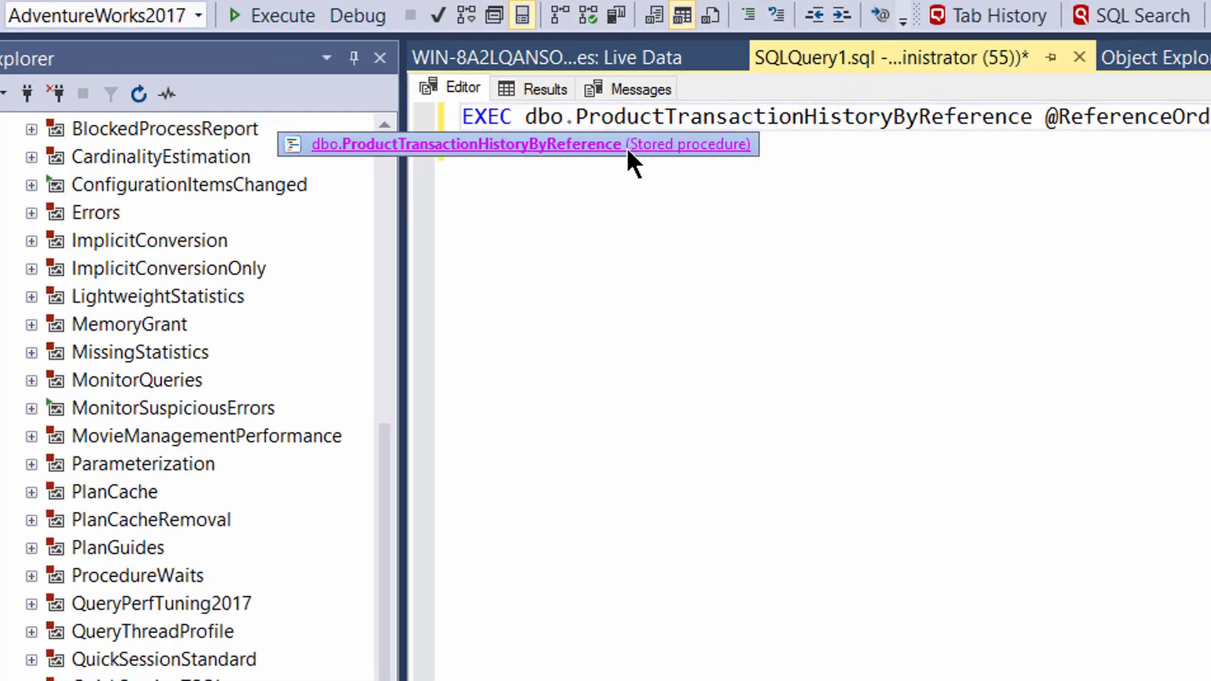
click(359, 133)
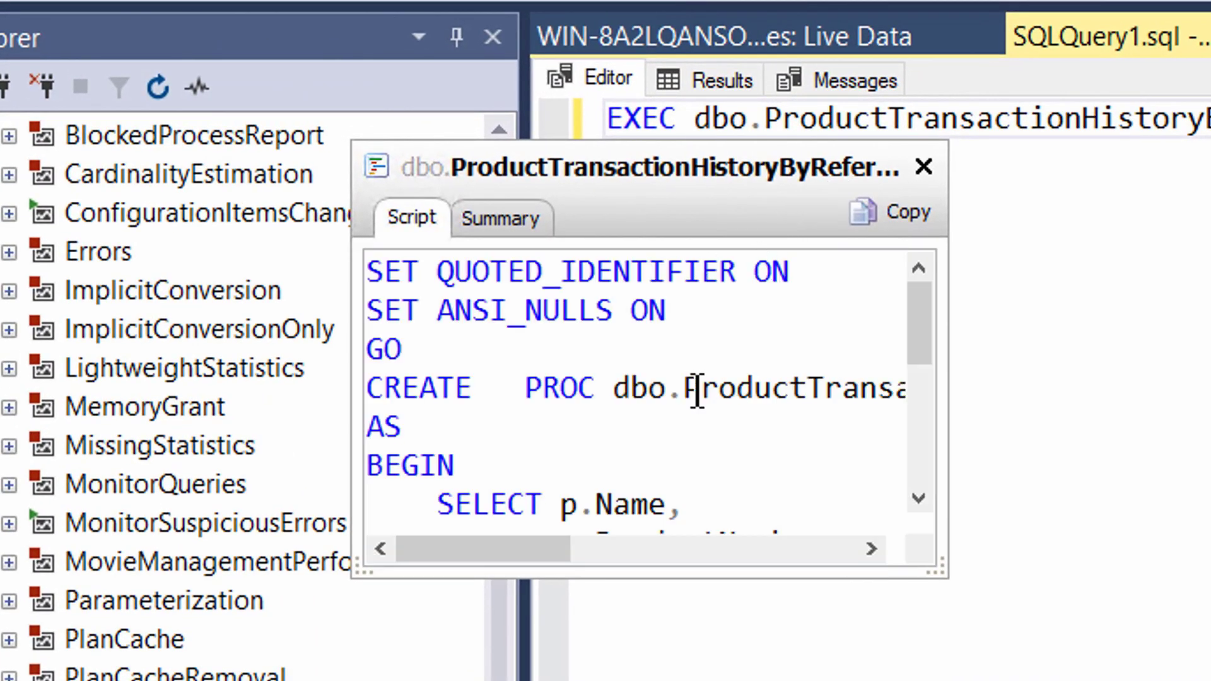
scroll(764, 402, down, 2)
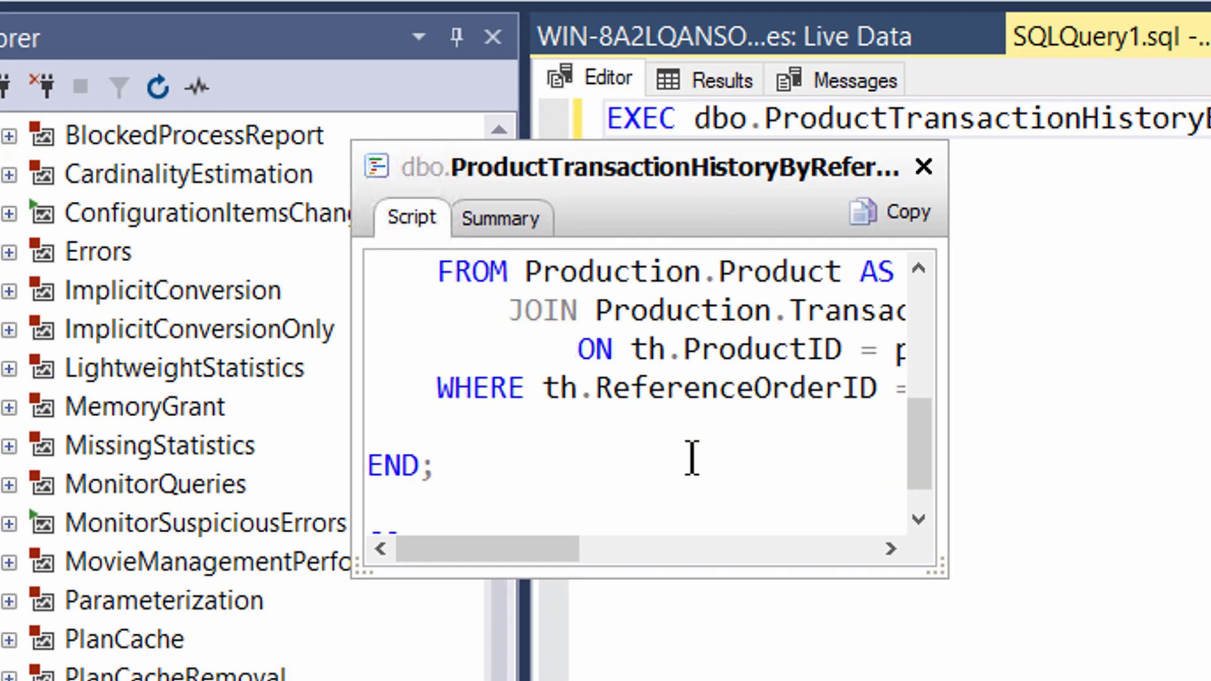
mouse_move(551, 548)
mouse_down()
mouse_move(733, 551)
mouse_move(509, 548)
mouse_up()
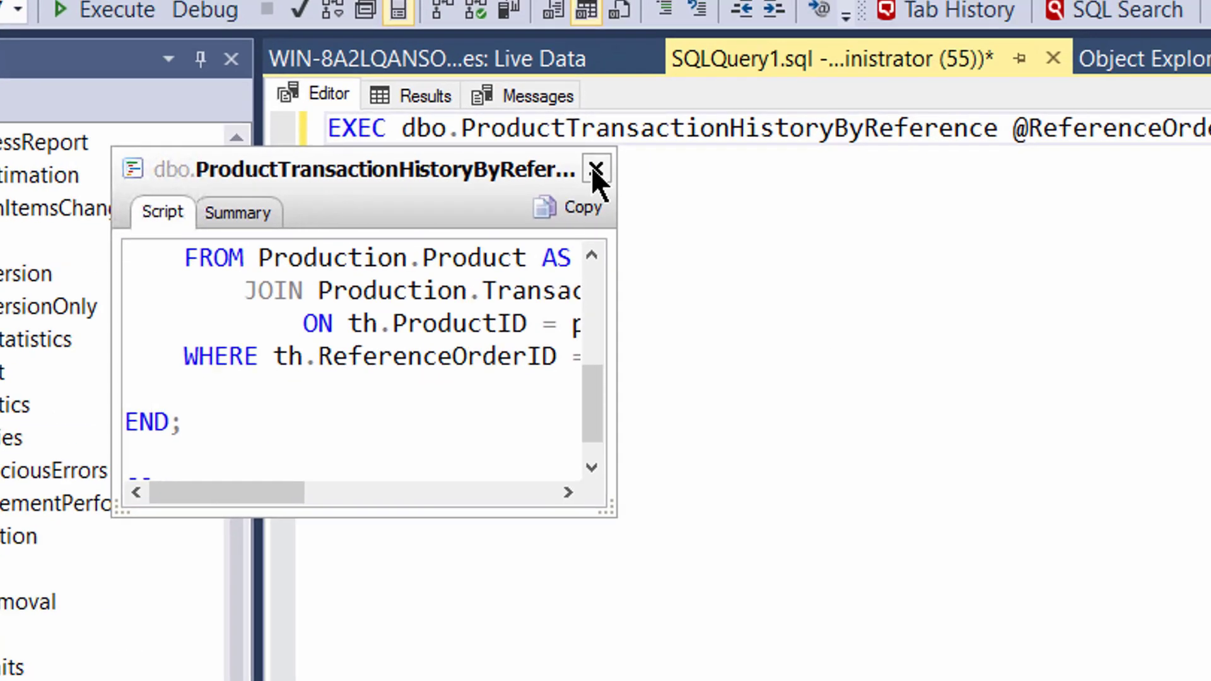
click(919, 170)
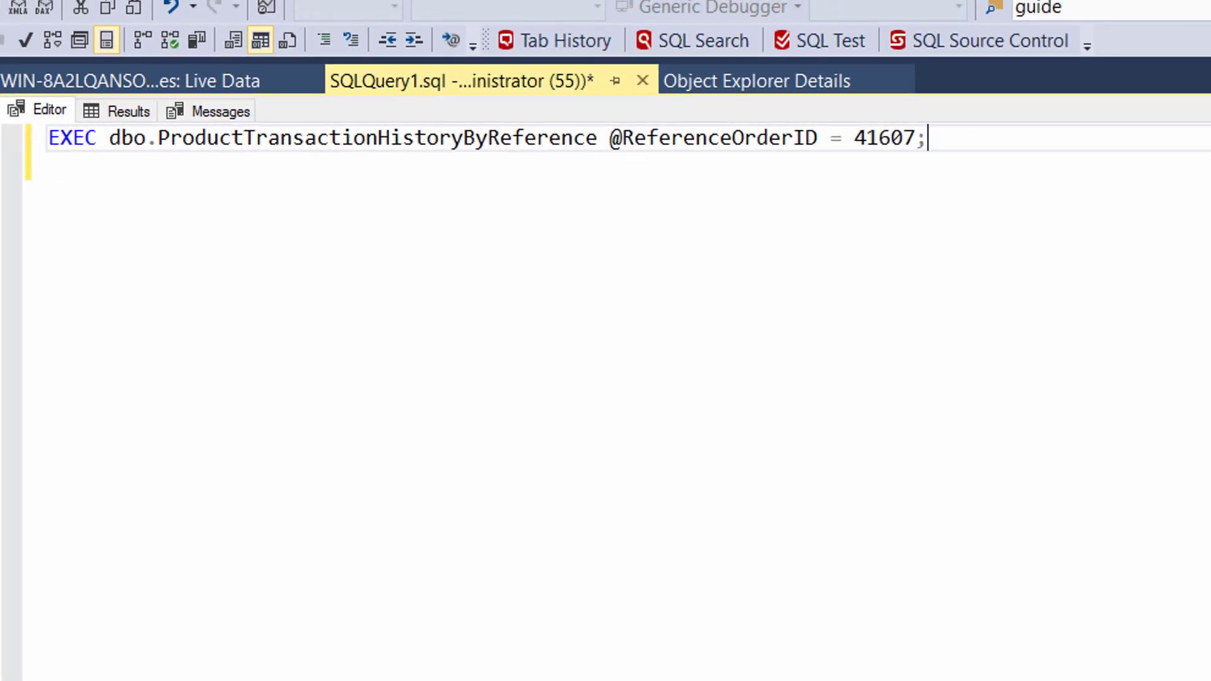
key(F5)
click(121, 110)
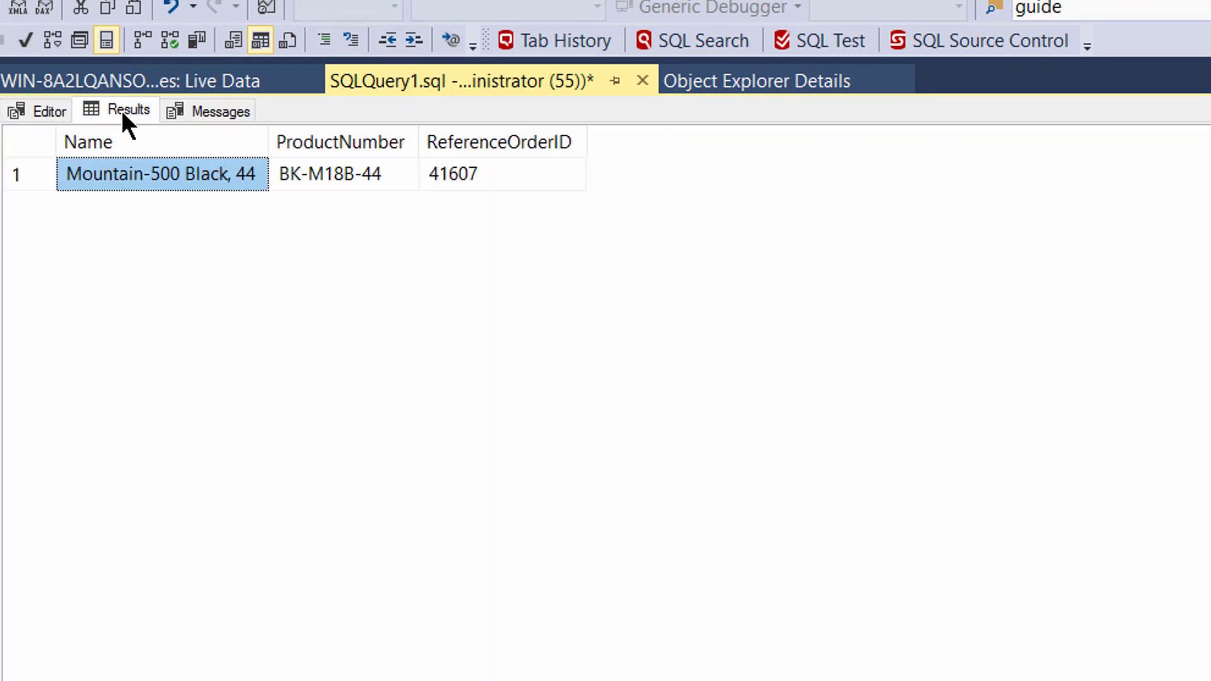
click(63, 110)
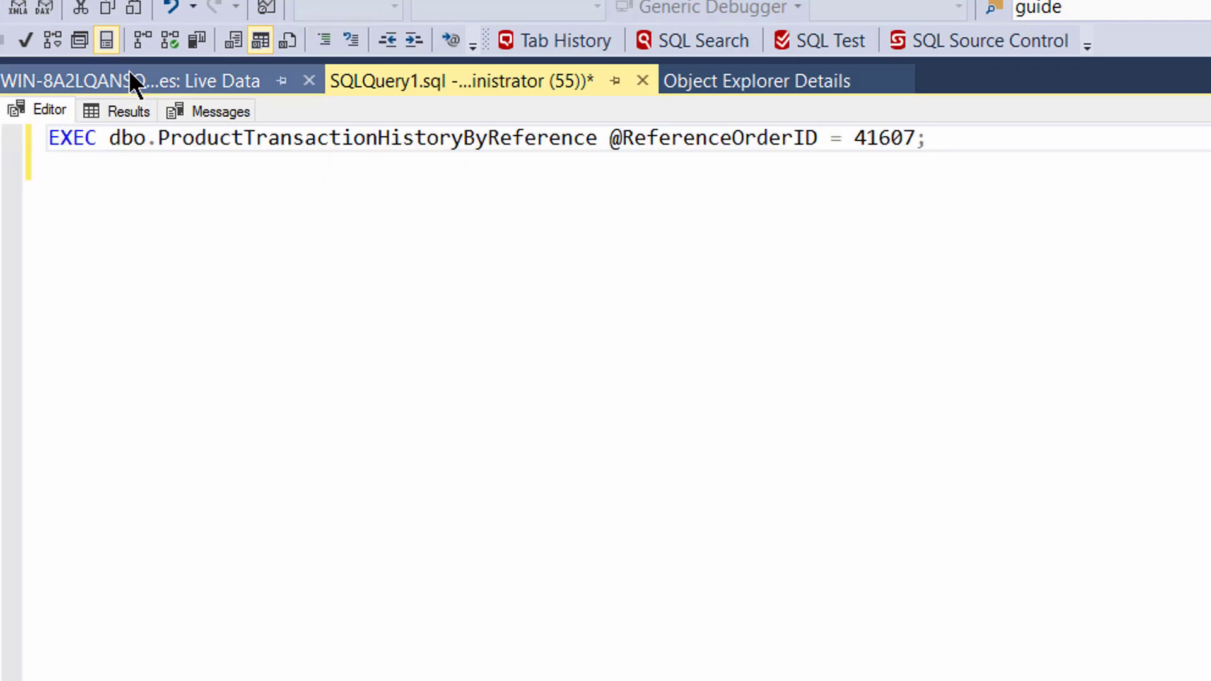
Step: Inspect the sp_statement_completed, module_end, sql_statement_completed and sql_batch_completed event details, and widen batch_text
click(319, 84)
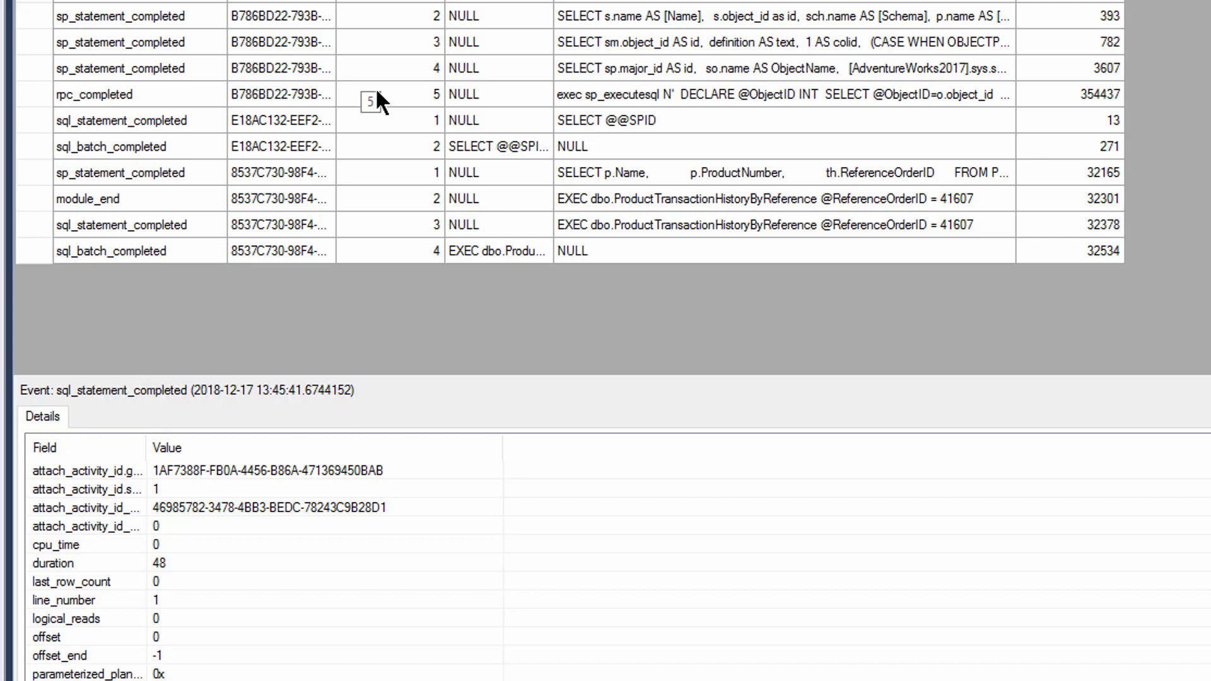
click(119, 174)
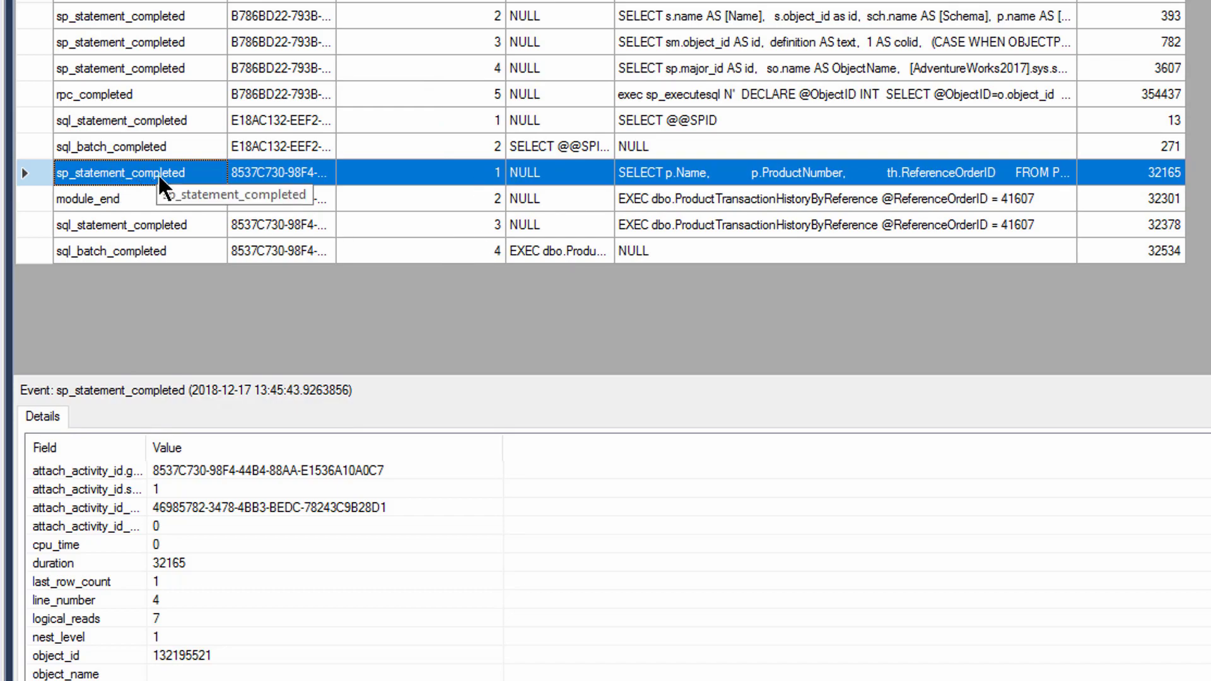
click(96, 190)
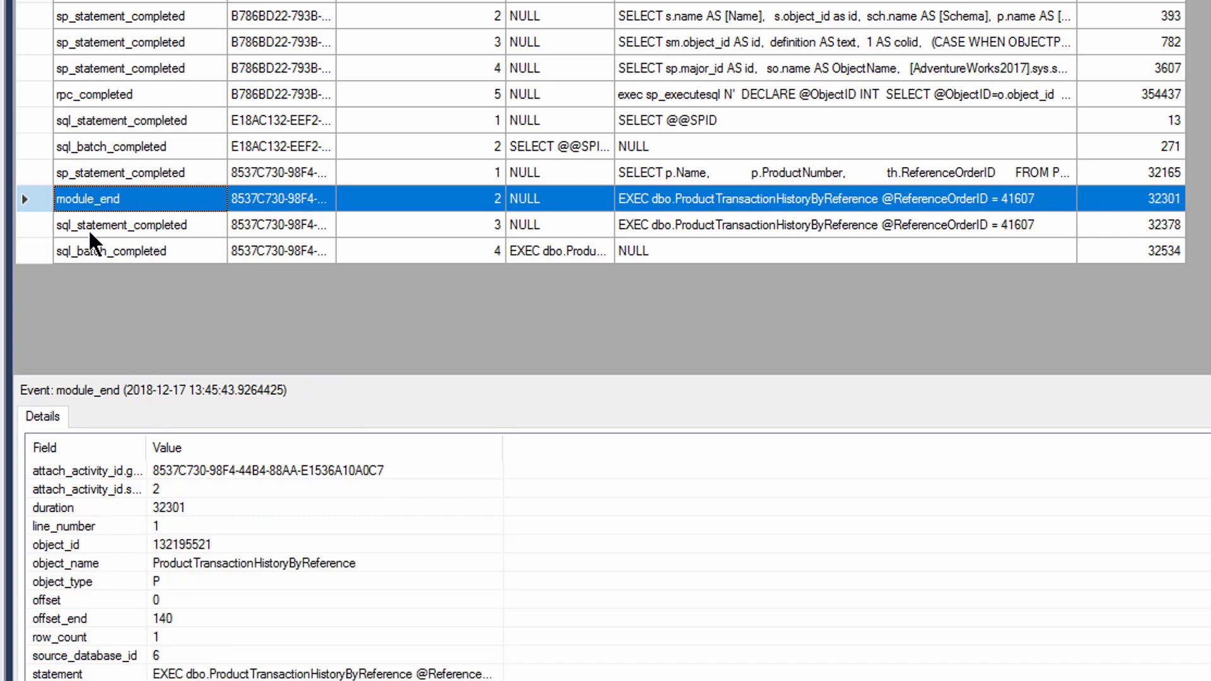
click(142, 227)
click(99, 251)
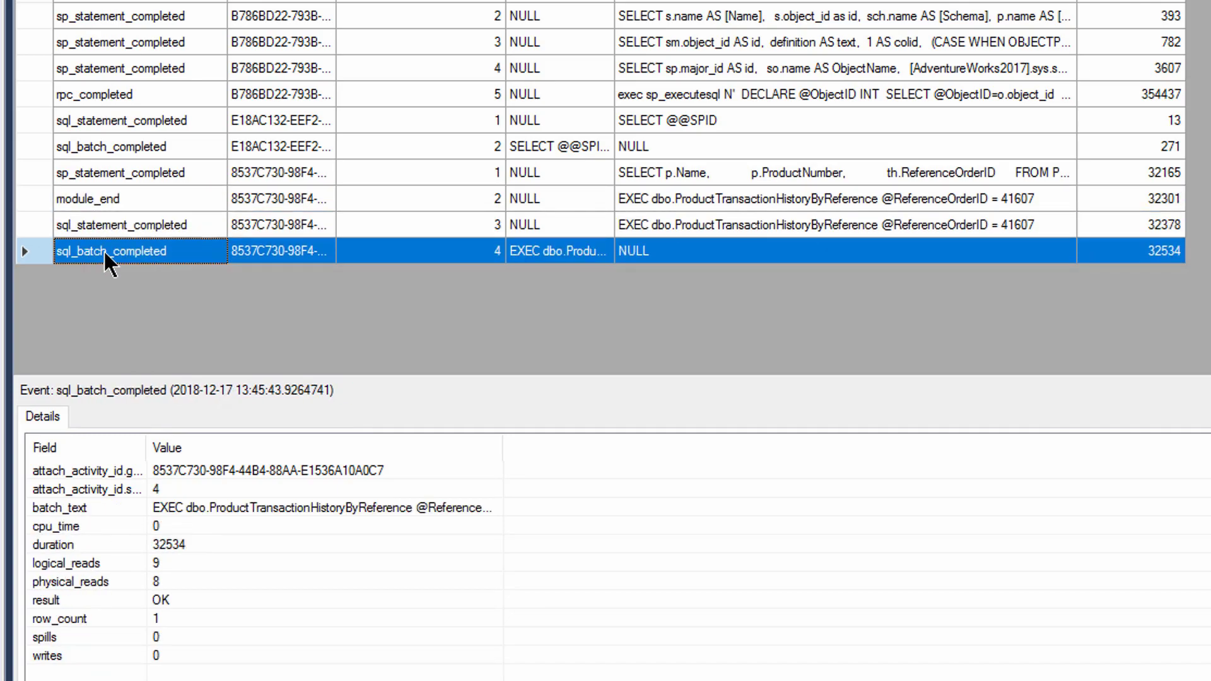
click(123, 180)
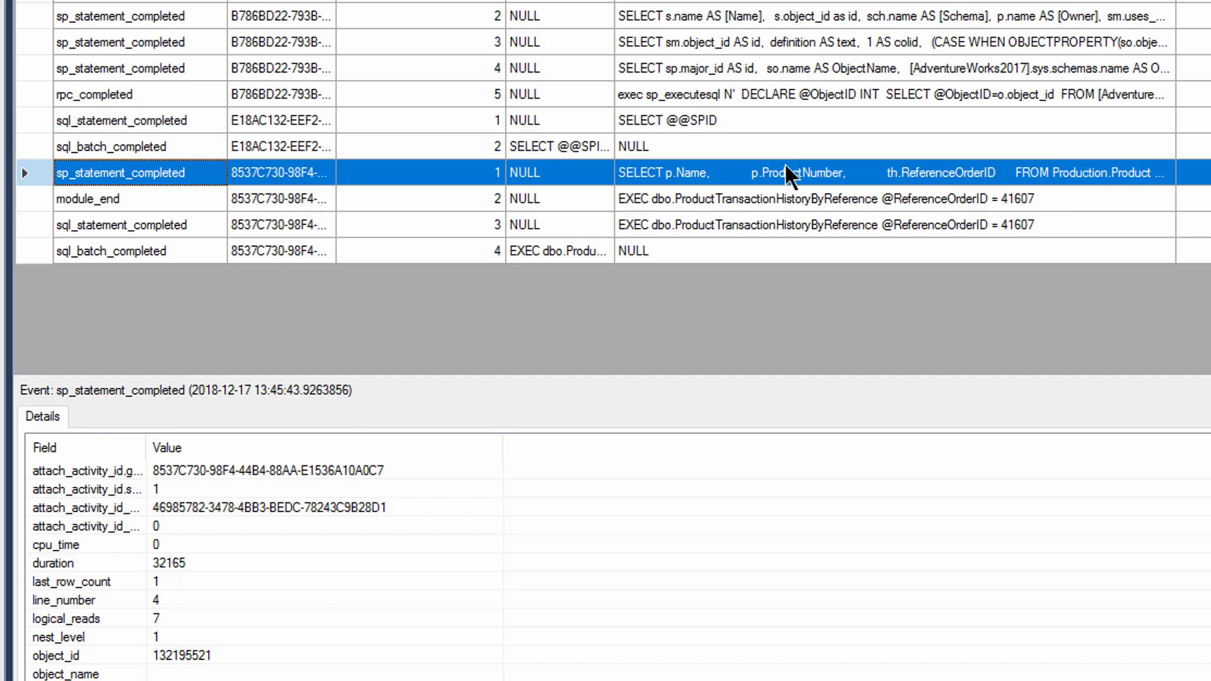
click(748, 202)
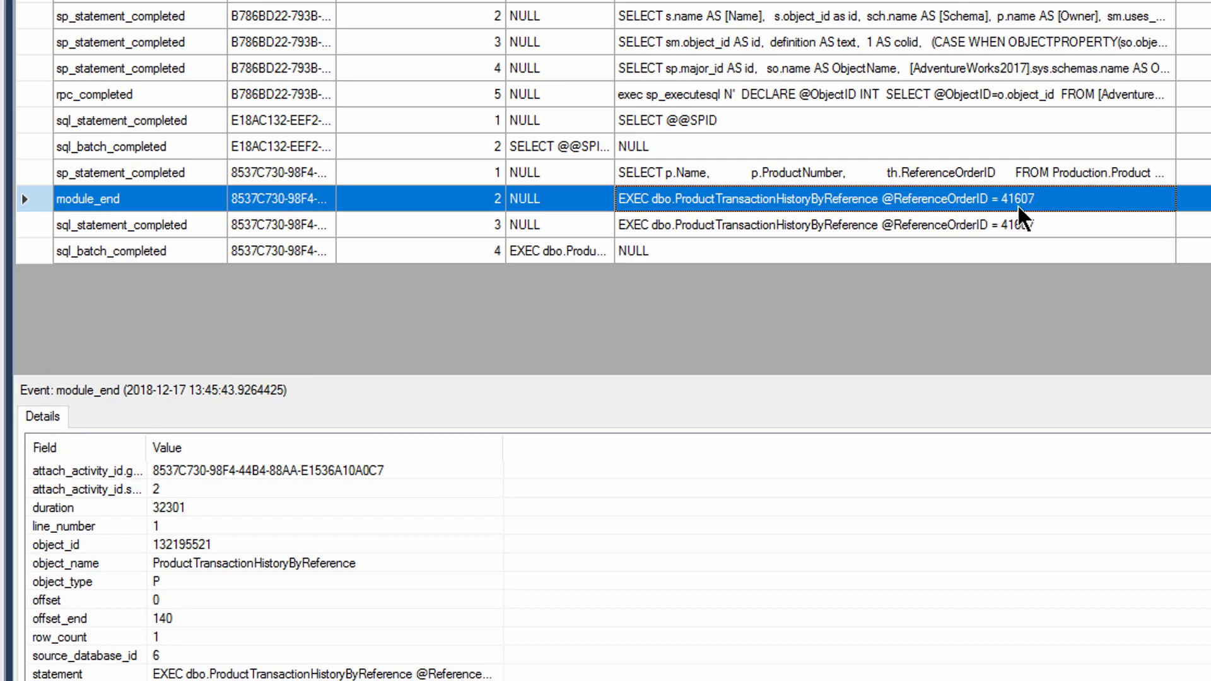
click(144, 230)
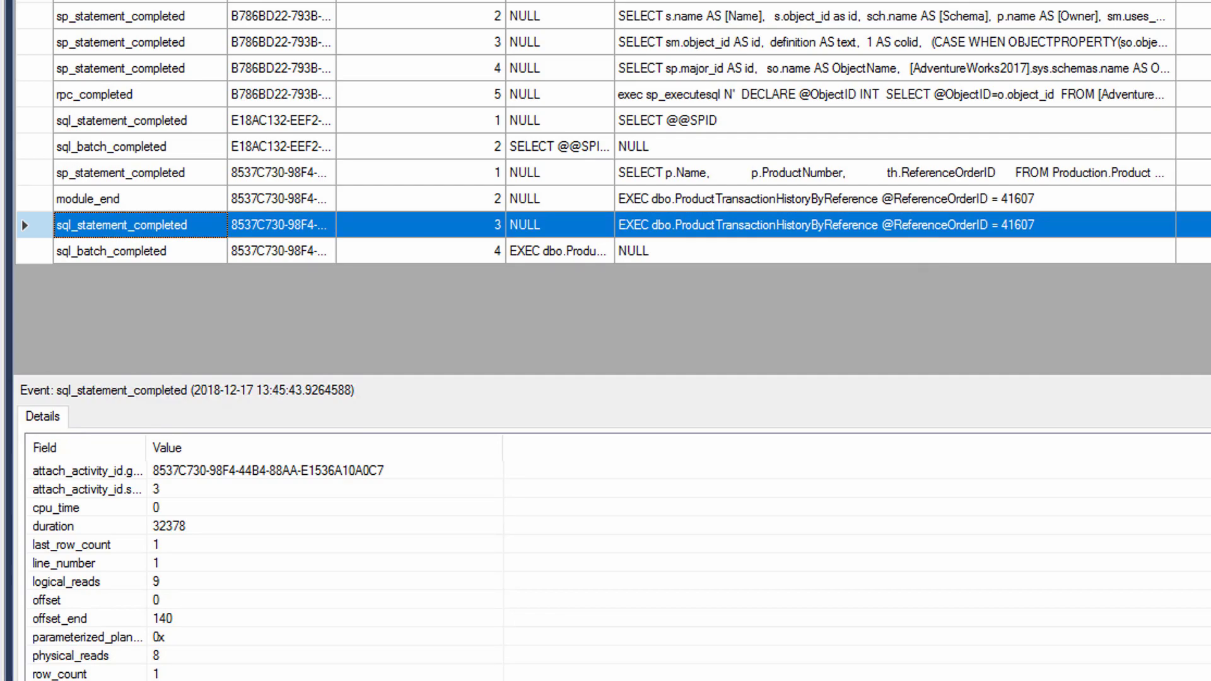
drag(614, 1, 853, 0)
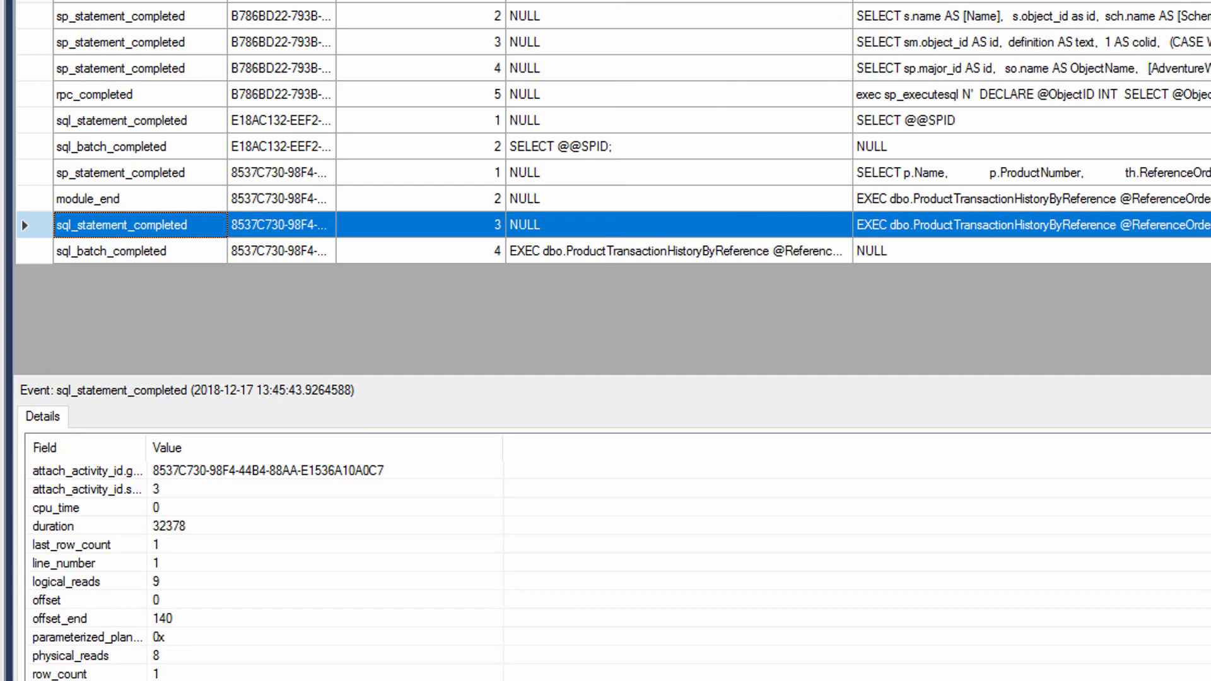
drag(854, 1, 997, 1)
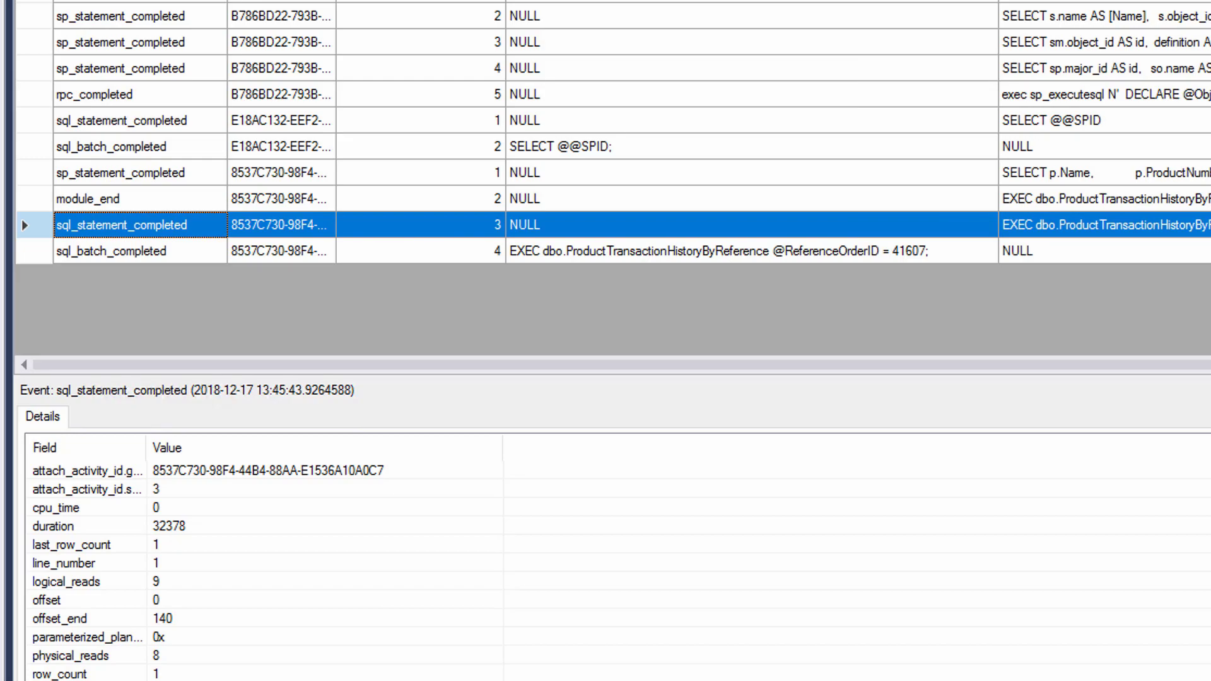
Step: Run the AG_Load_BadParameterSniffing.ps1 load script and return to the Management Studio live data
click(881, 251)
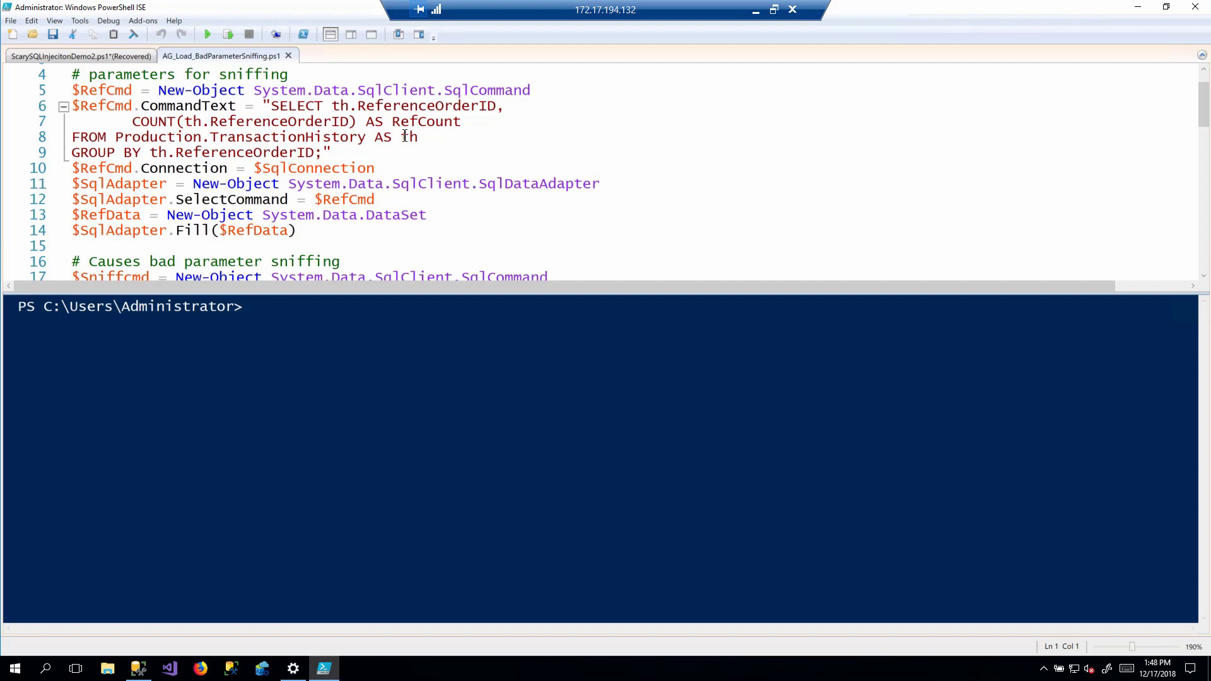
scroll(405, 136, down, 1)
scroll(405, 137, down, 1)
scroll(406, 136, down, 1)
scroll(405, 137, down, 1)
scroll(405, 137, down, 2)
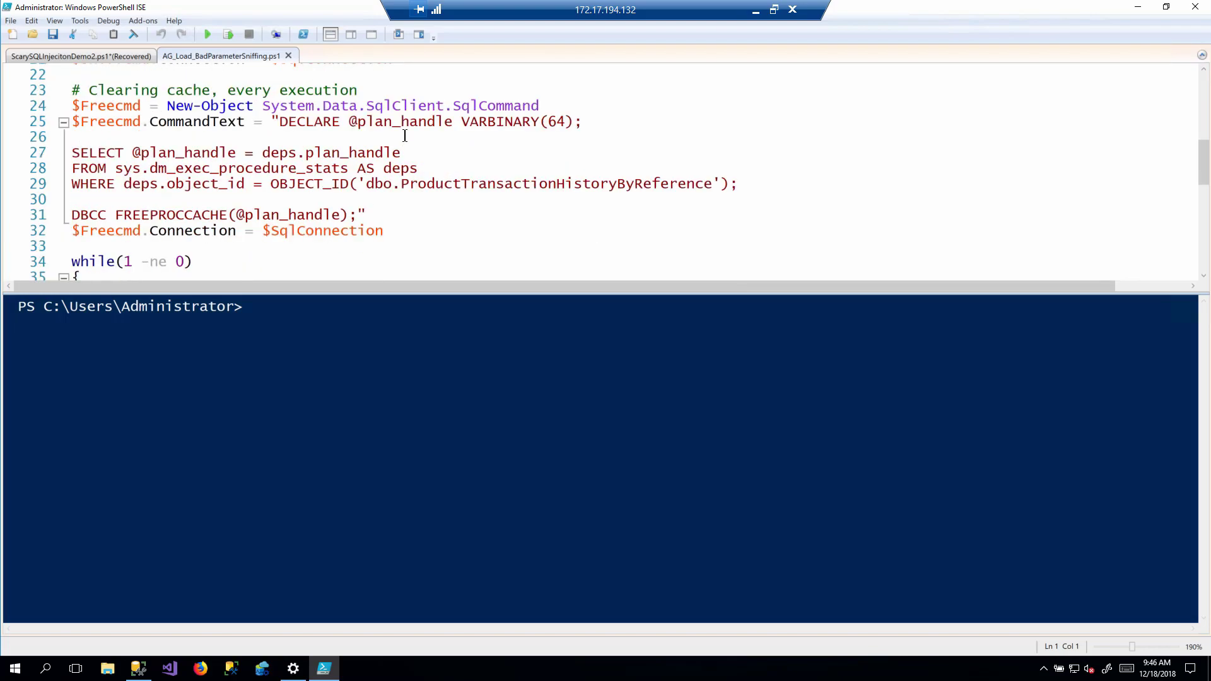
scroll(405, 136, down, 3)
scroll(405, 136, down, 1)
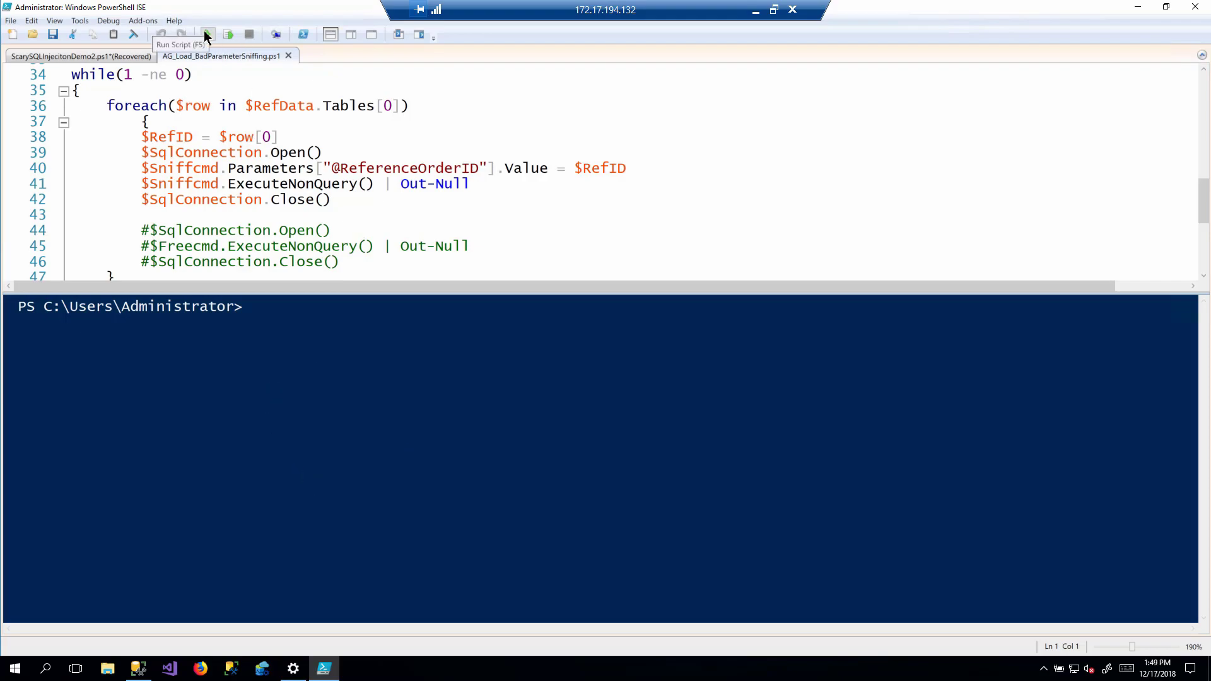
click(206, 35)
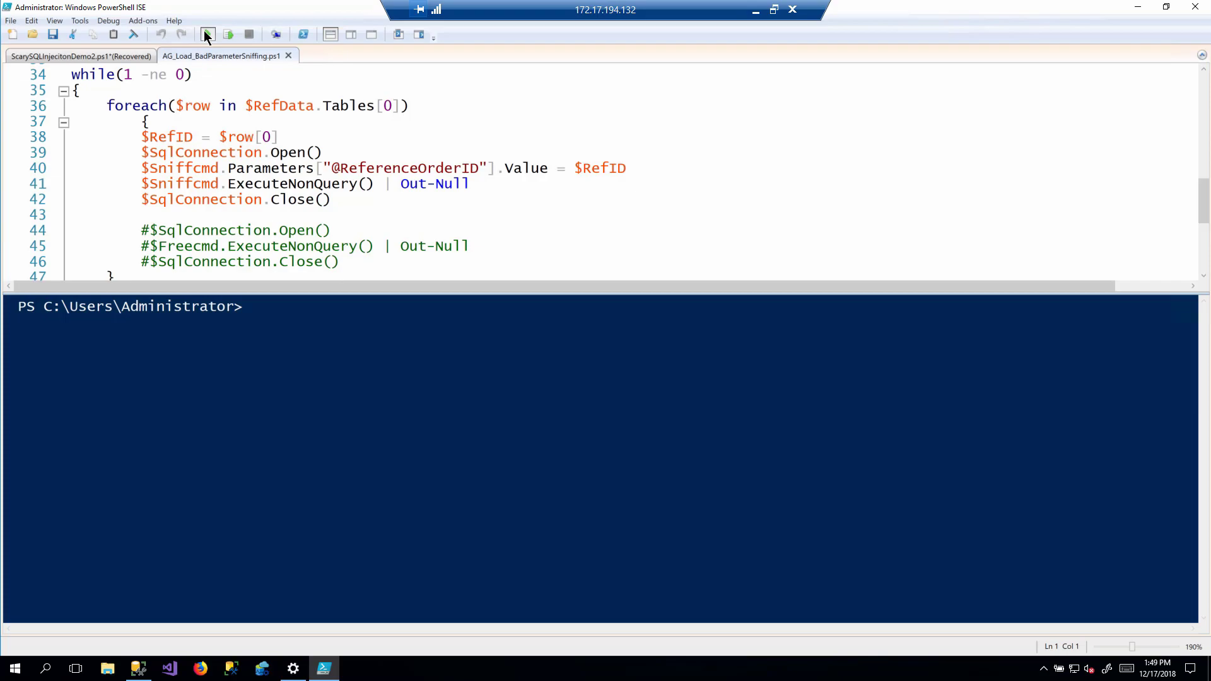
click(138, 670)
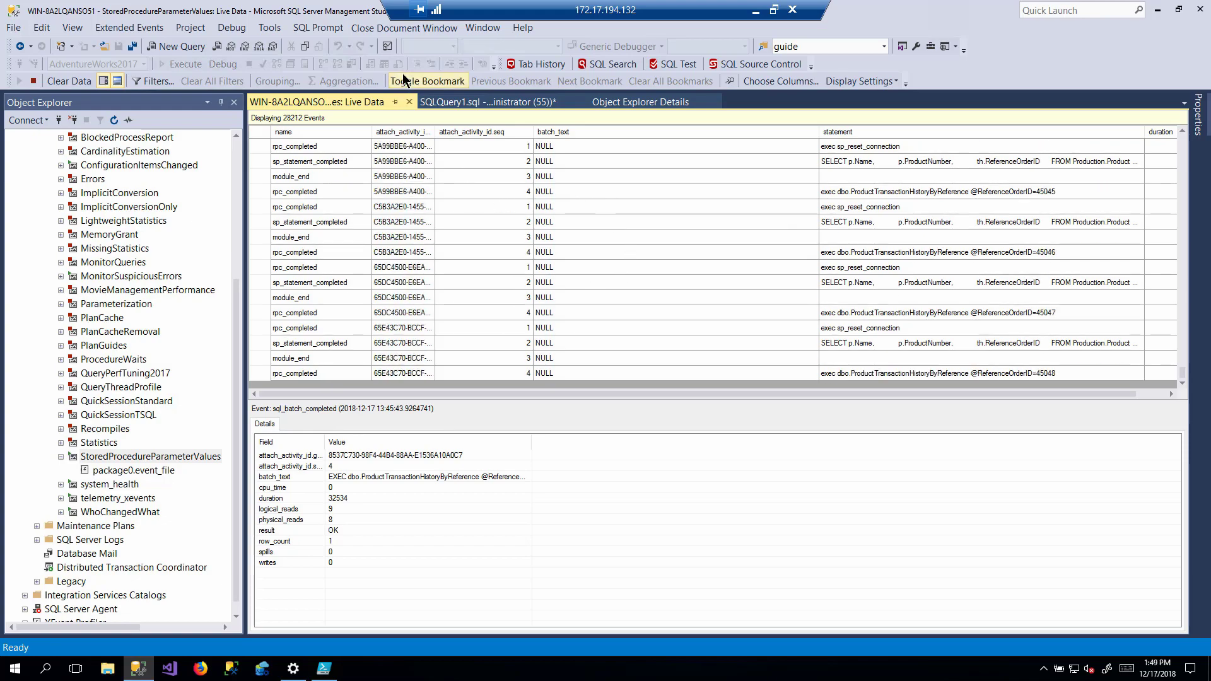
click(33, 85)
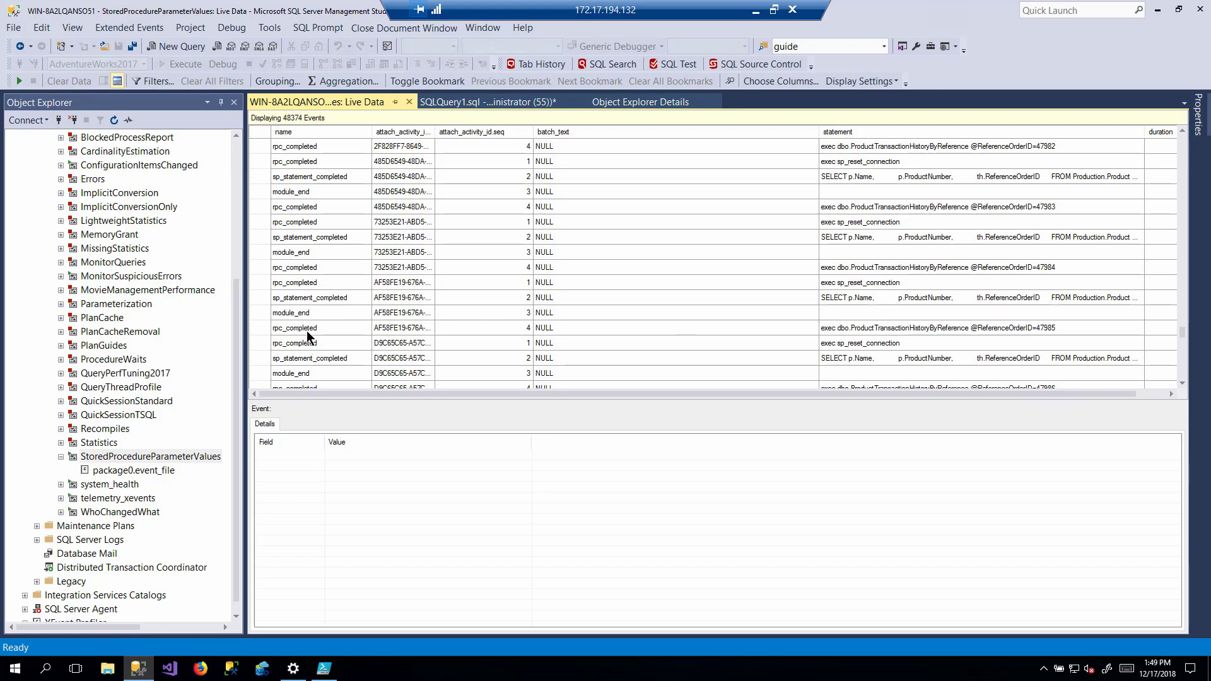
click(307, 328)
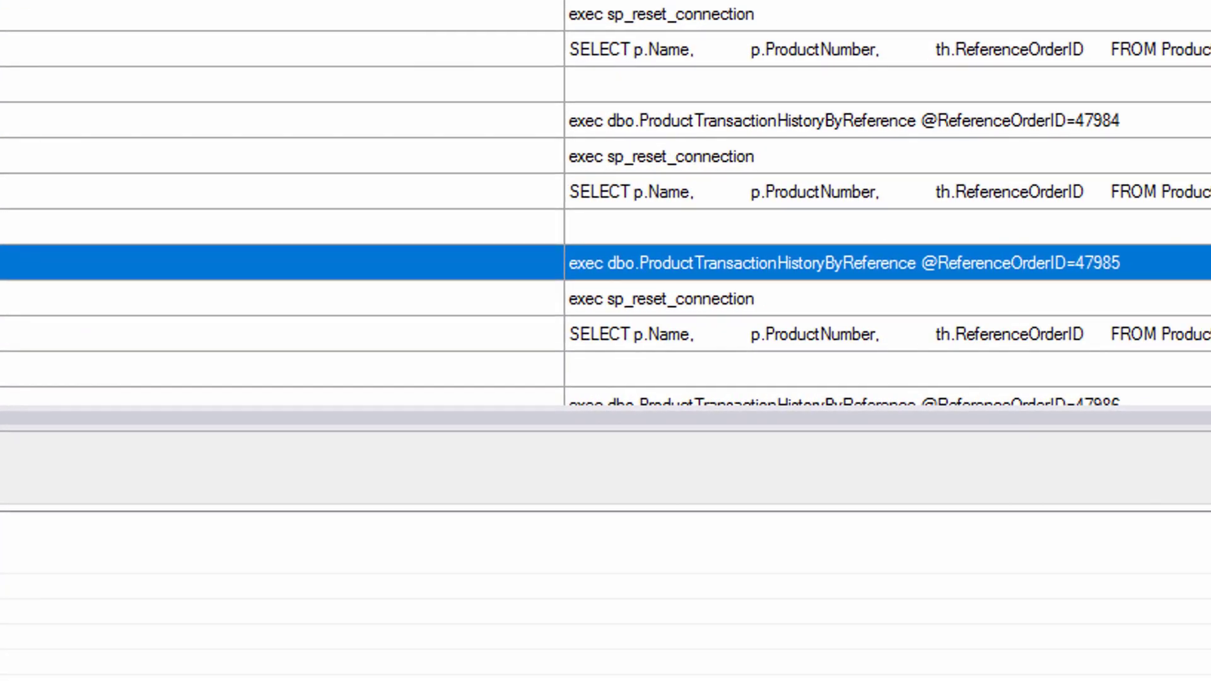